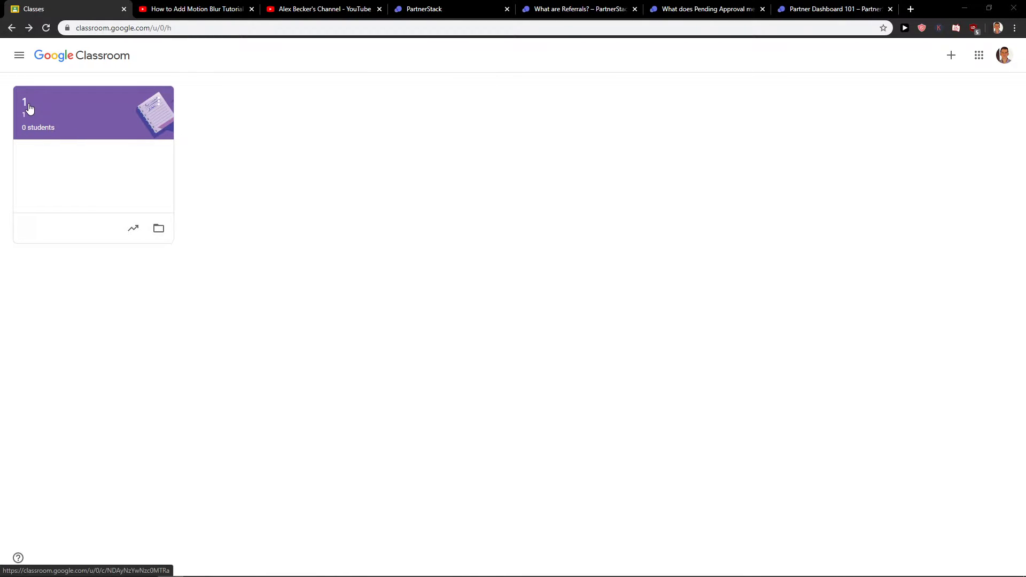
Open class 1 and view its People tab, showing one teacher and no students
left_click(53, 106)
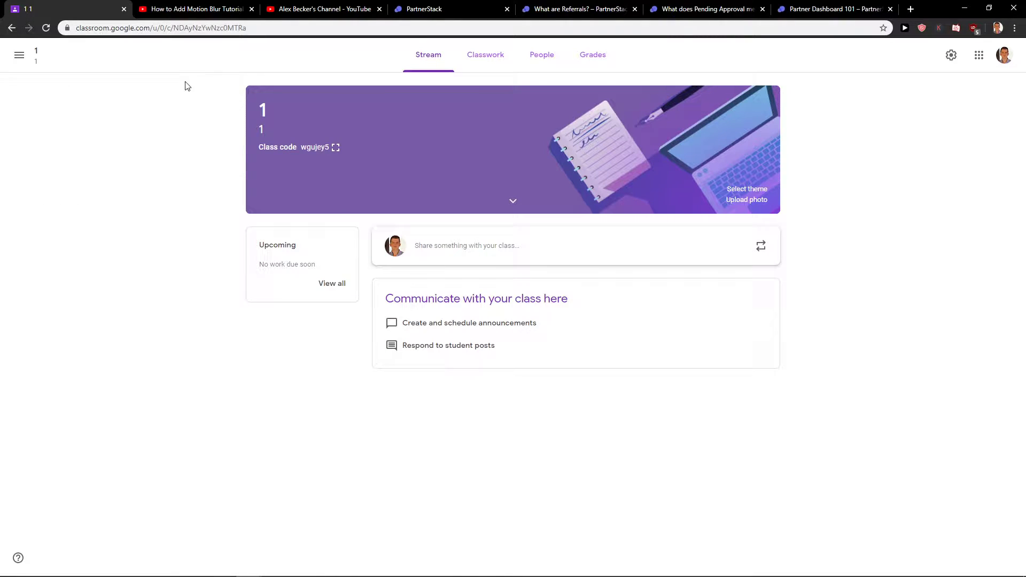
left_click(549, 58)
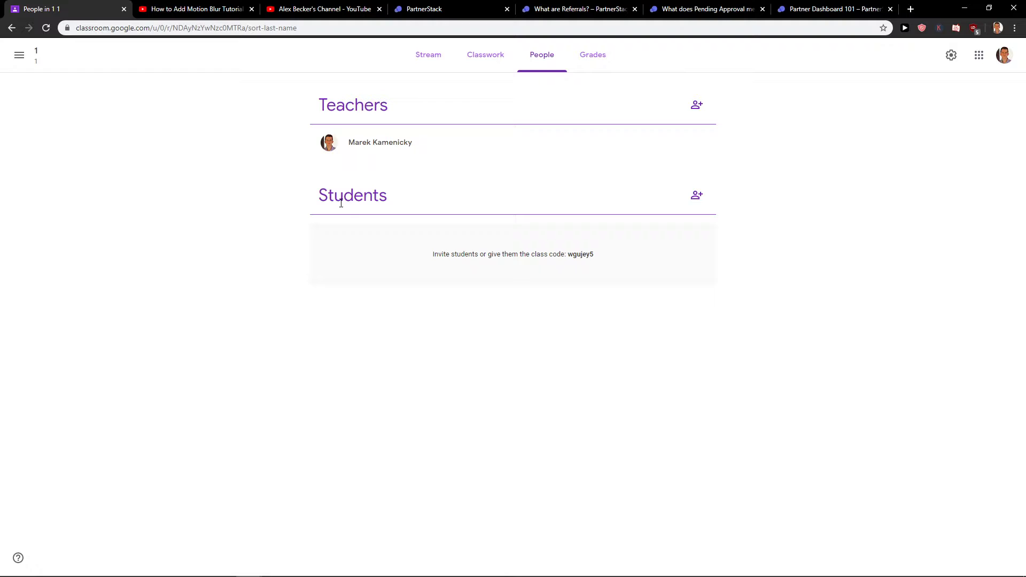
Search for the student's Google account by e-mail and send it a class 1 invitation
left_click(697, 197)
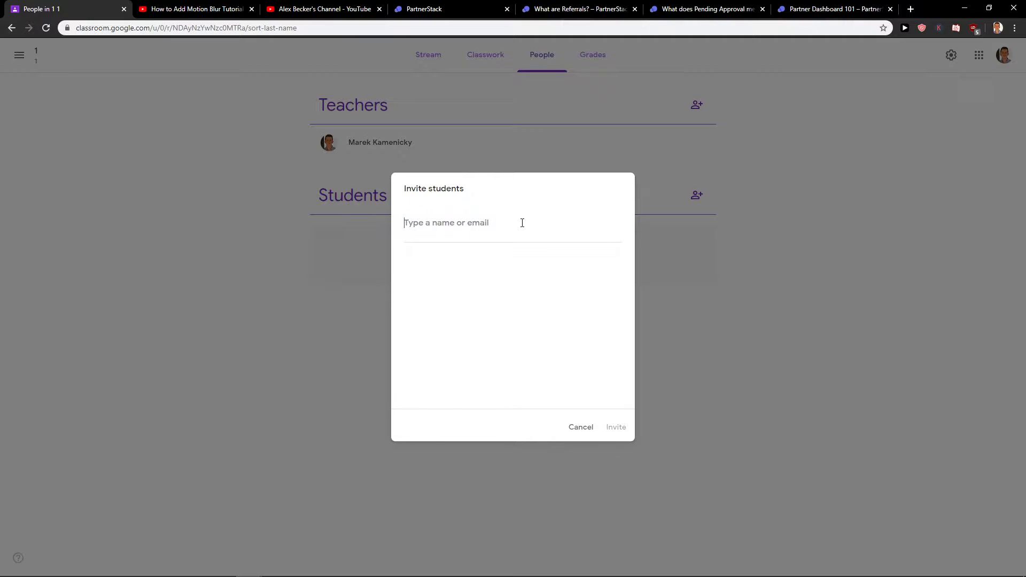
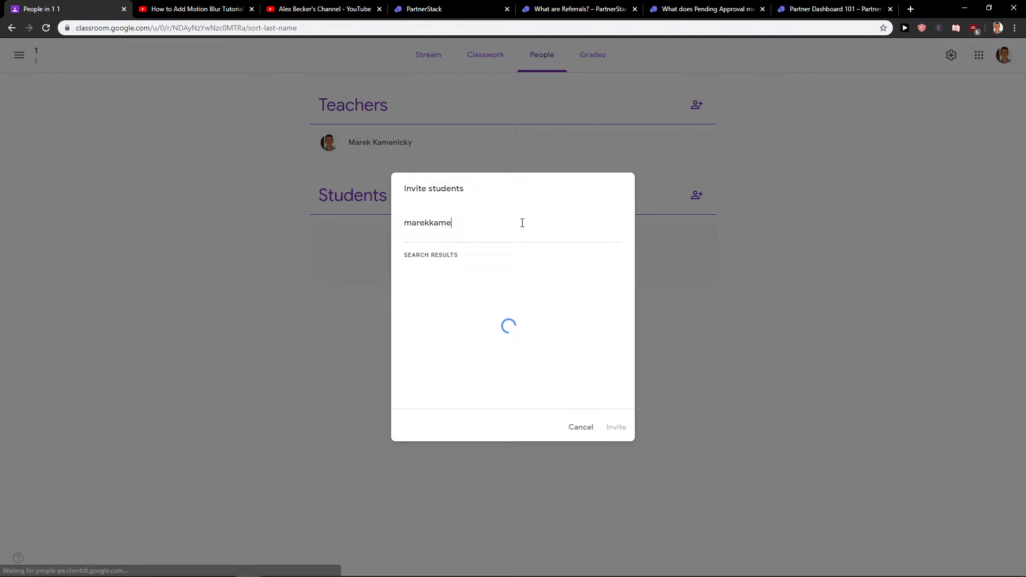
left_click(522, 274)
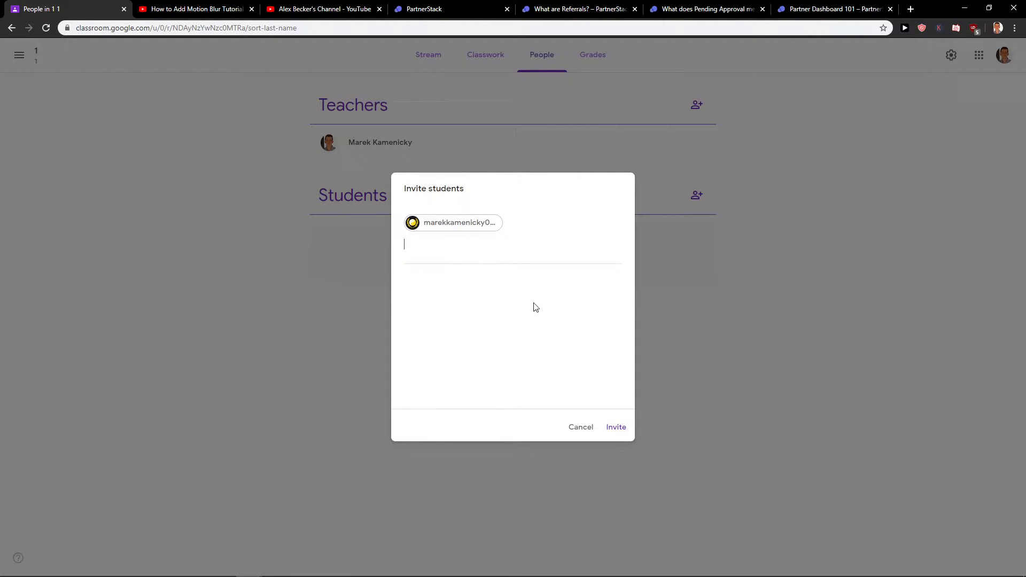
type("s")
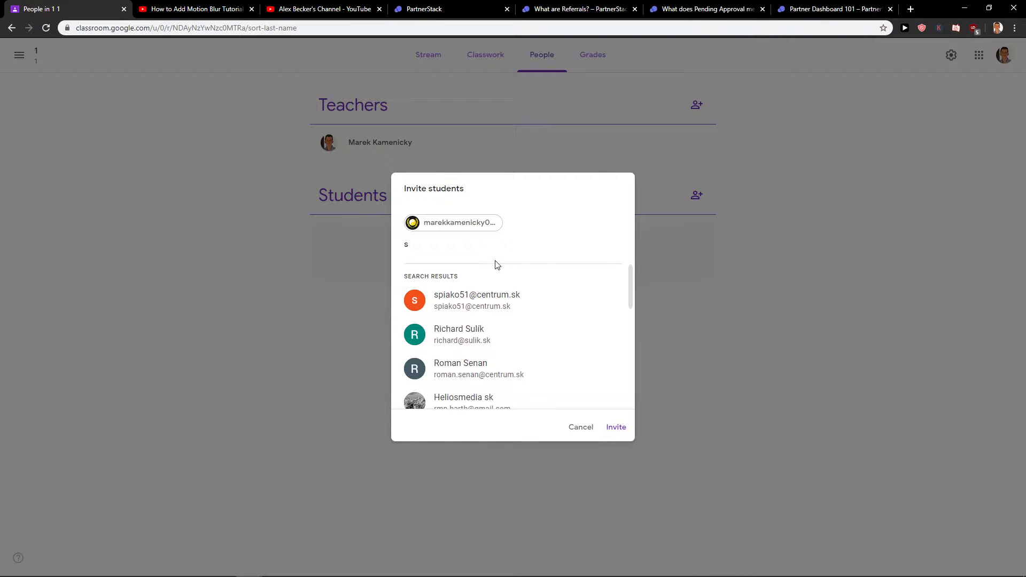
key("BackSpace")
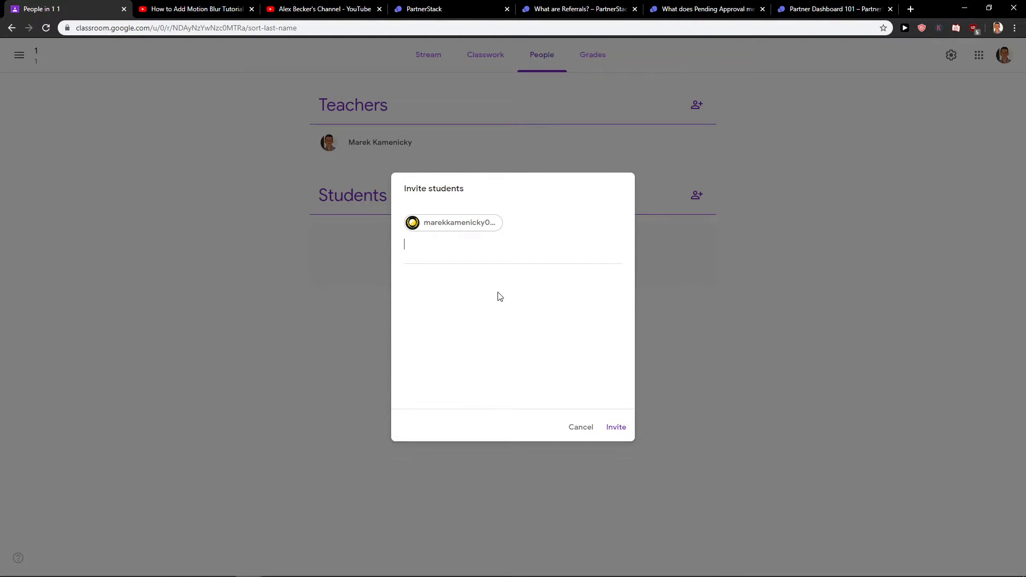
left_click(620, 428)
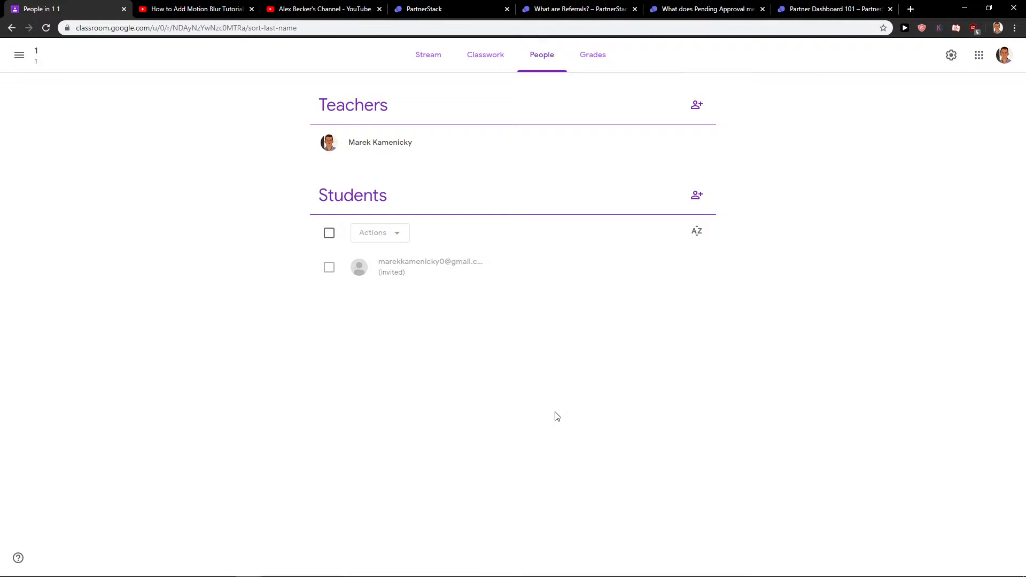
Bring up a second Chrome window with the student's Gmail inbox over the class page
left_click(910, 9)
key("alt+Tab")
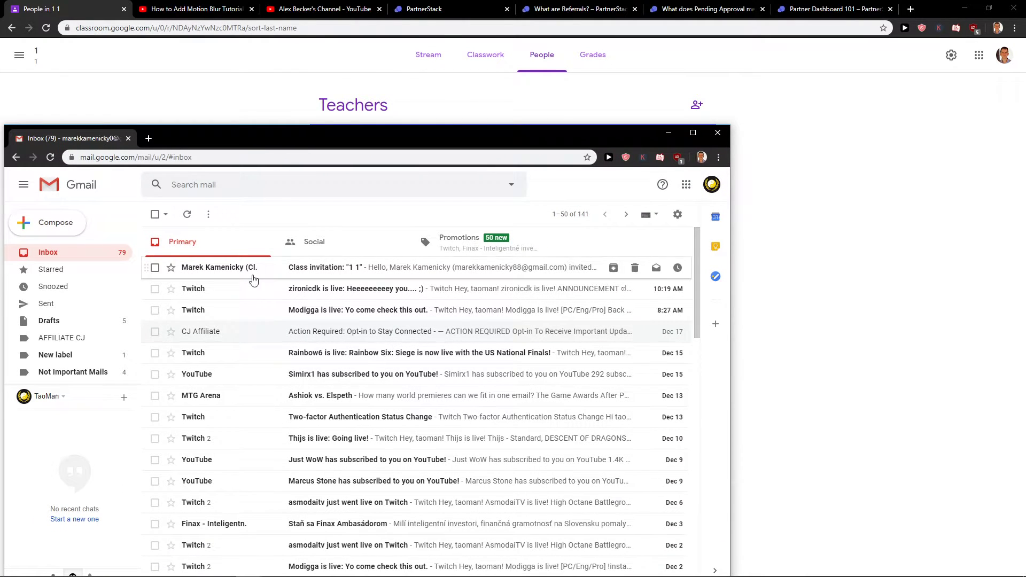
left_click_drag(298, 140, 462, 123)
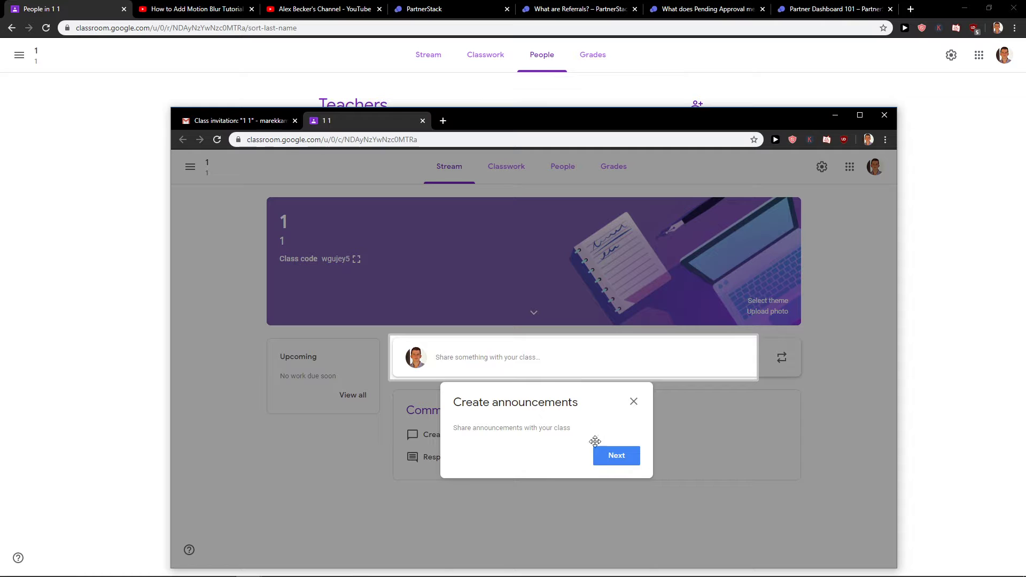
Dismiss the Classroom tips and switch Classroom to the student's account
left_click(604, 454)
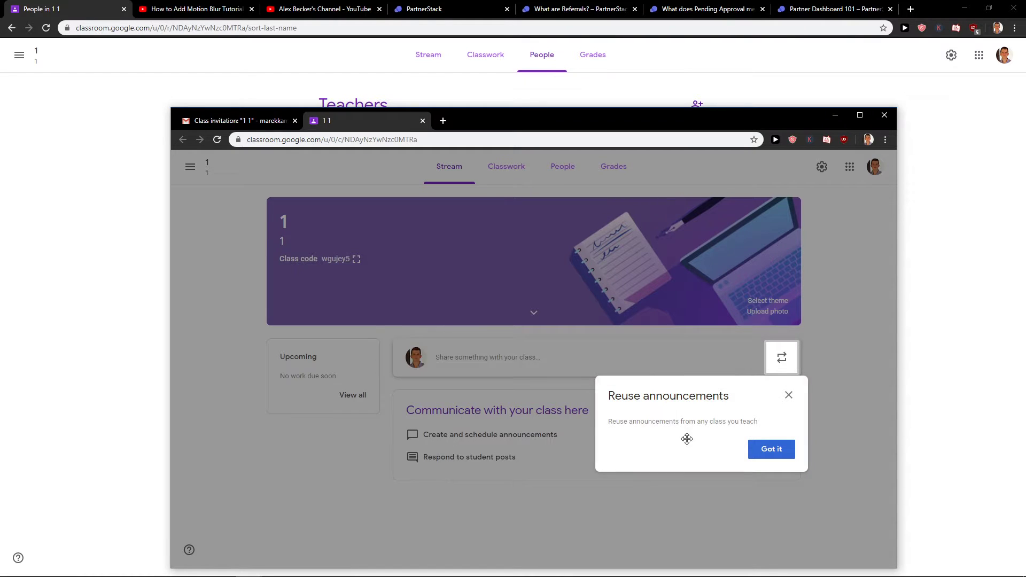
left_click(789, 396)
left_click(875, 166)
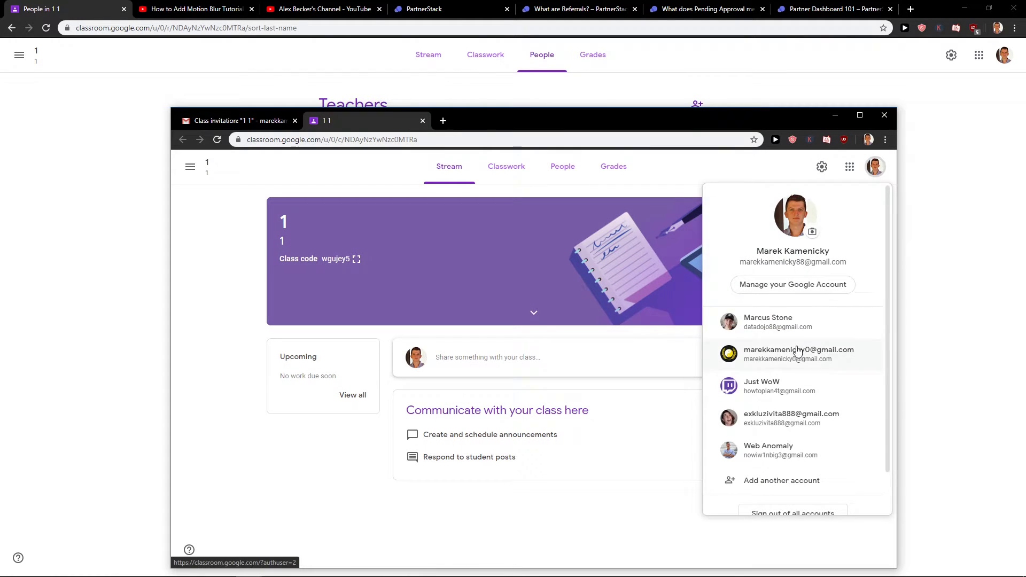
left_click(824, 332)
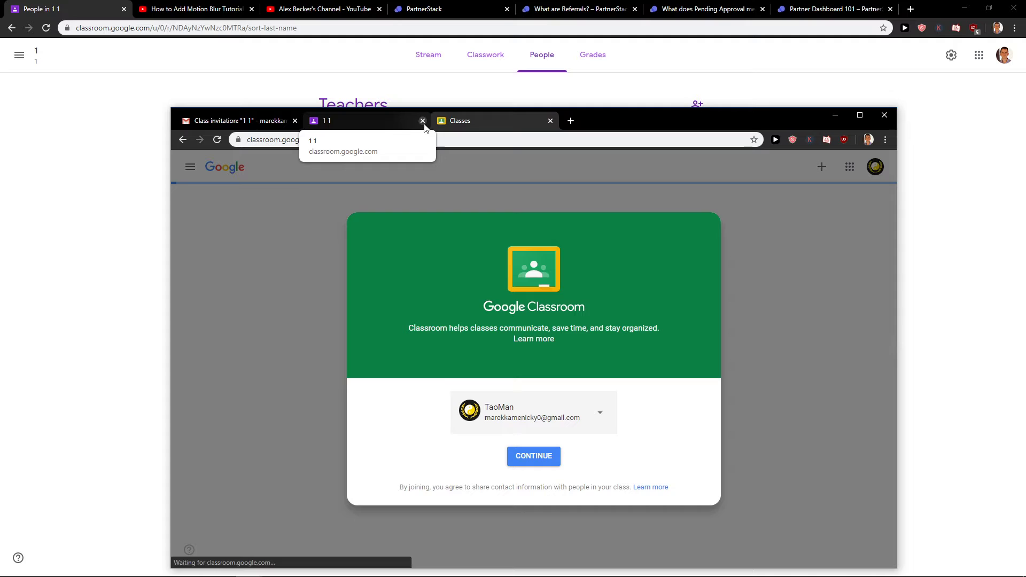
left_click(545, 457)
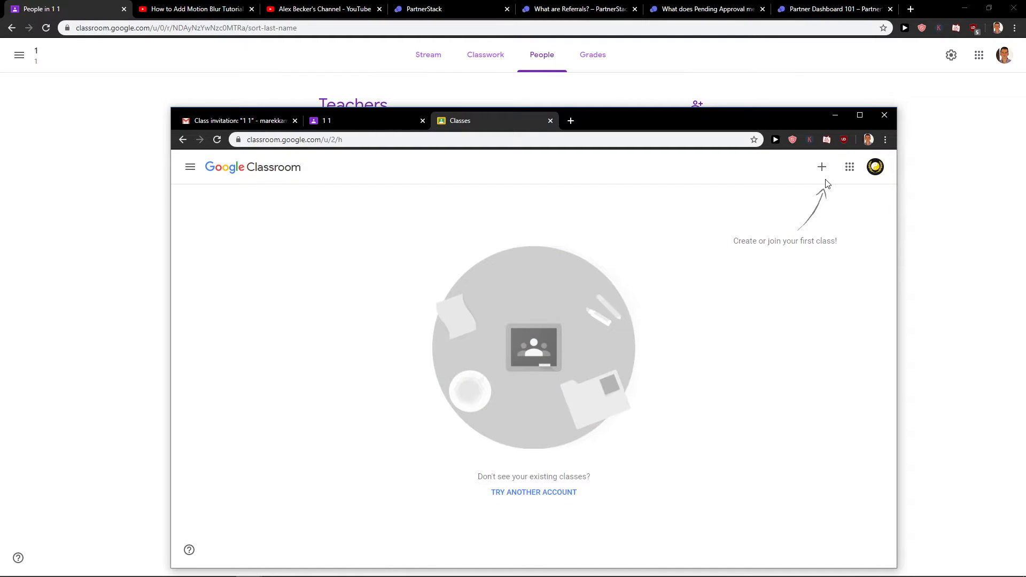
Accept the invitation from the e-mail, opening class 1's Stream in a new tab
left_click(822, 167)
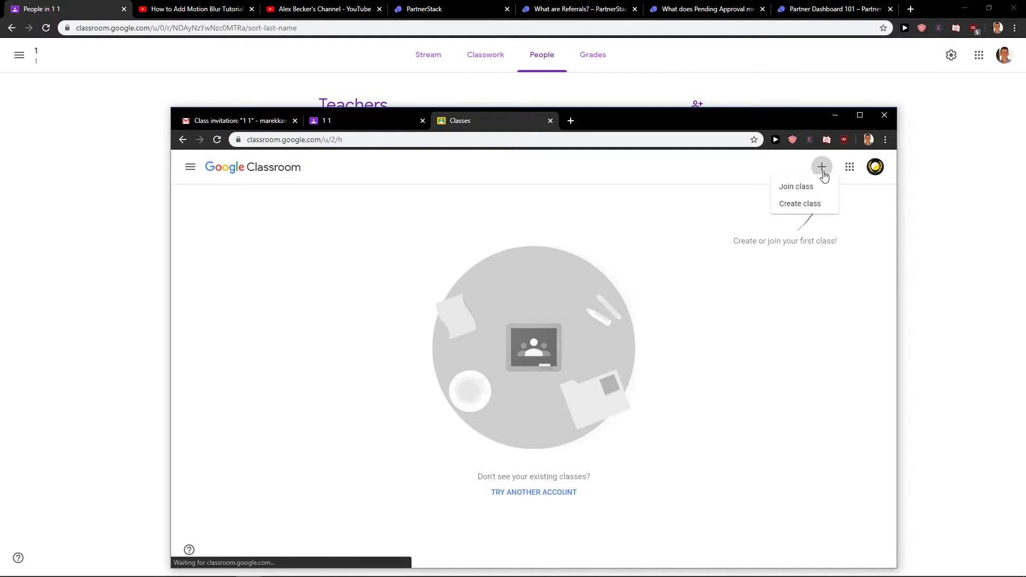
left_click(630, 211)
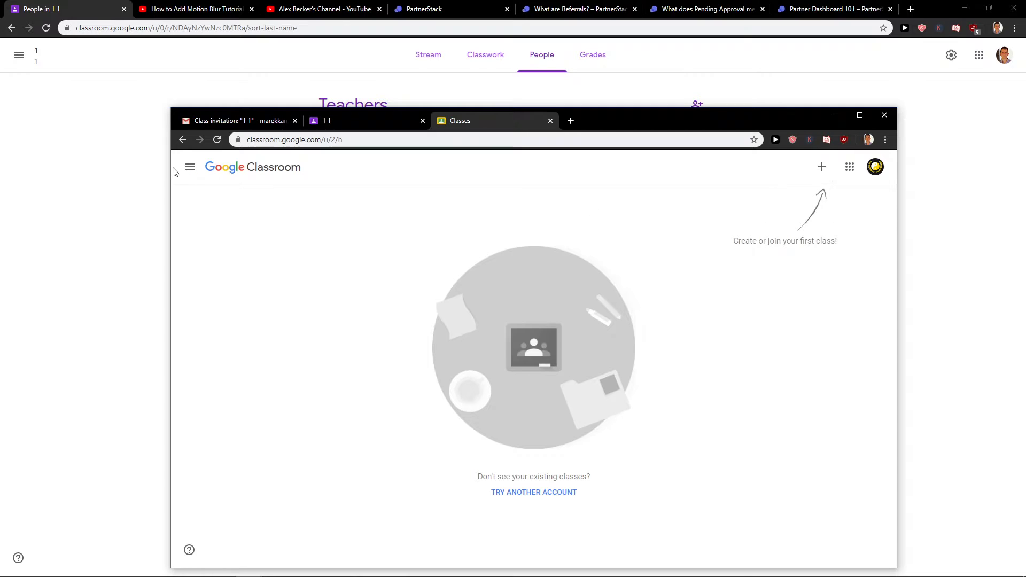
left_click(240, 121)
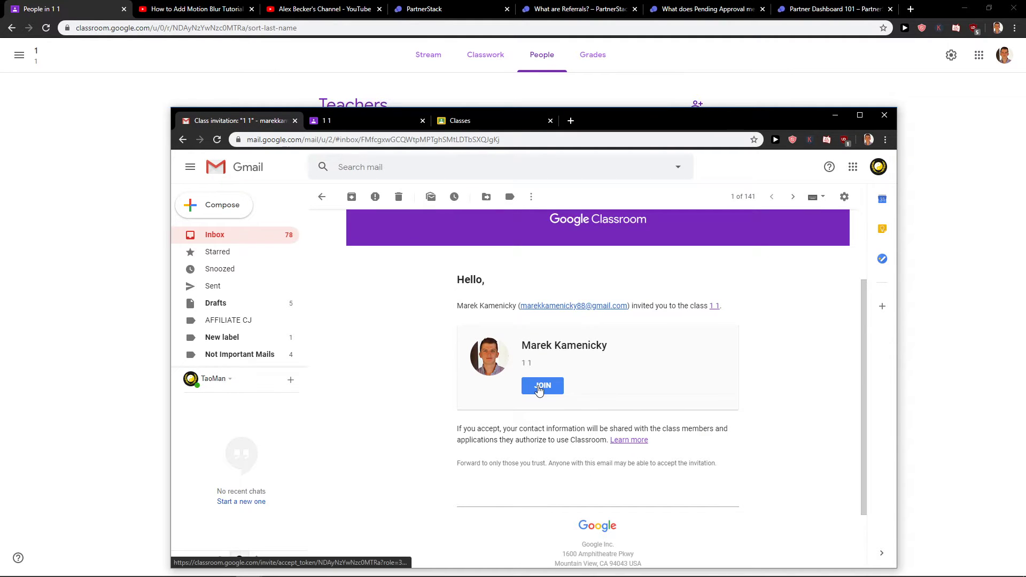
left_click(539, 389)
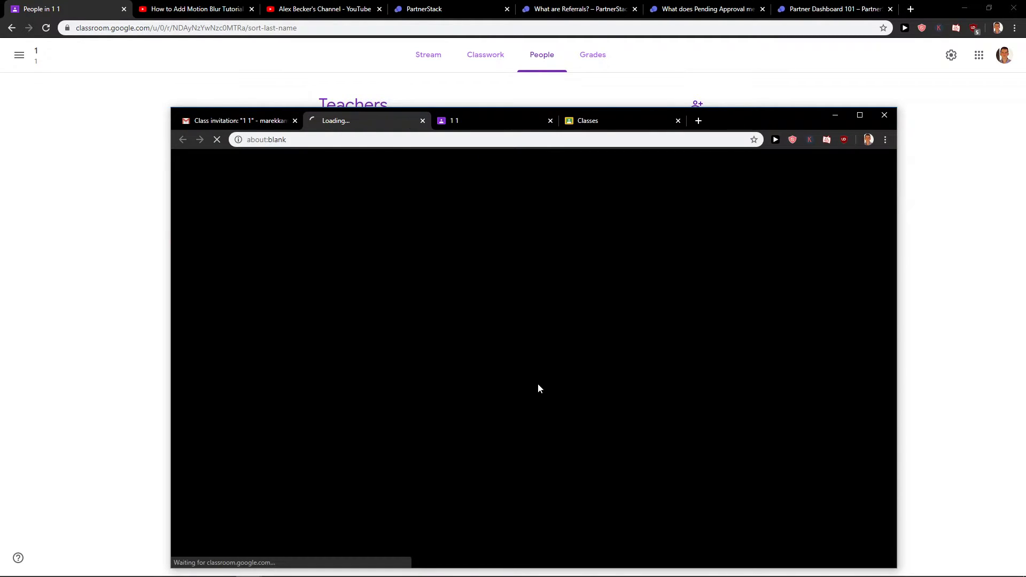
left_click_drag(326, 120, 525, 125)
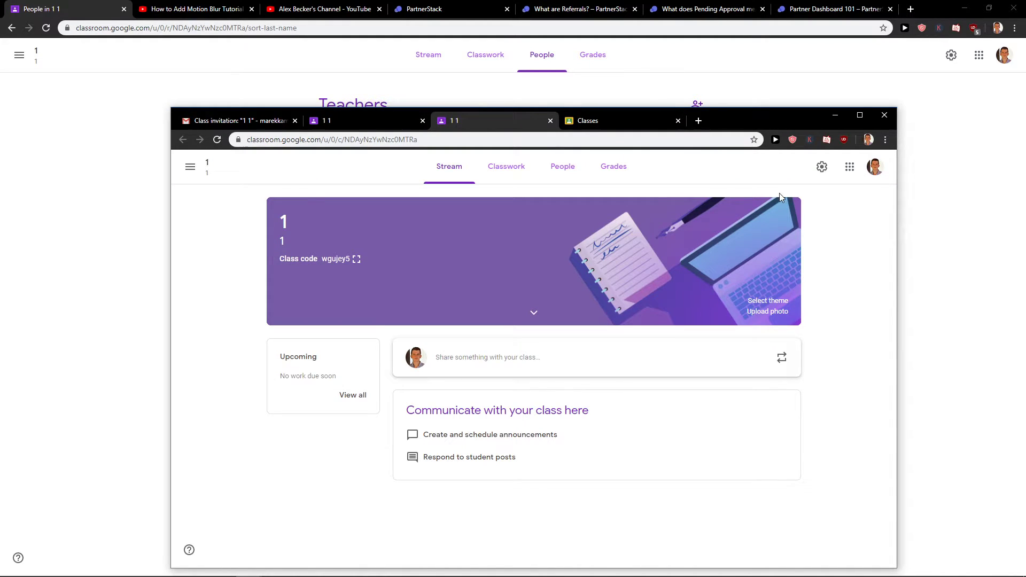
Select the class code, then reload the teacher's People page to refresh the students
left_click(564, 186)
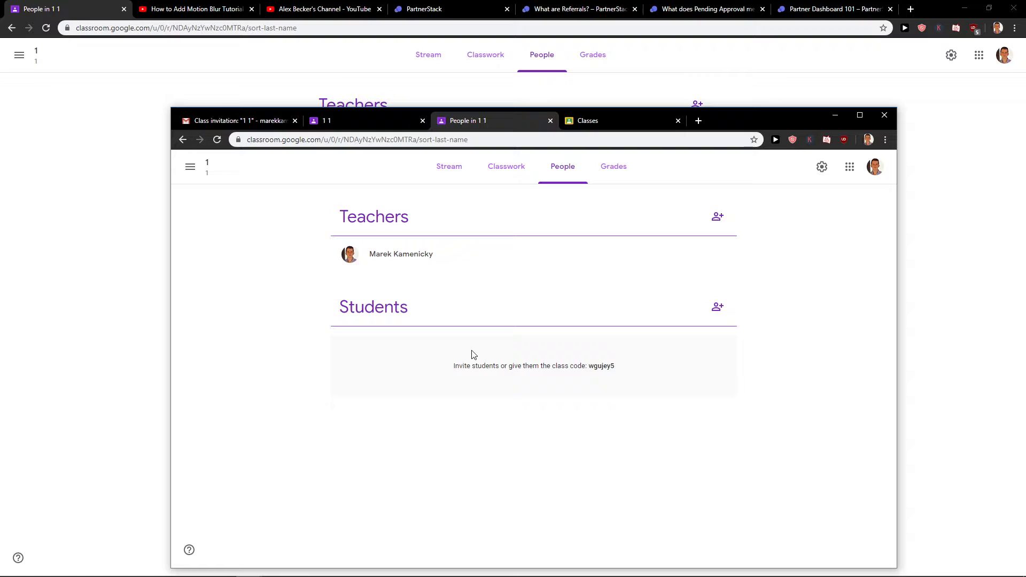
left_click_drag(474, 366, 596, 376)
left_click(600, 376)
double_click(601, 369)
key("ctrl+c")
left_click(227, 72)
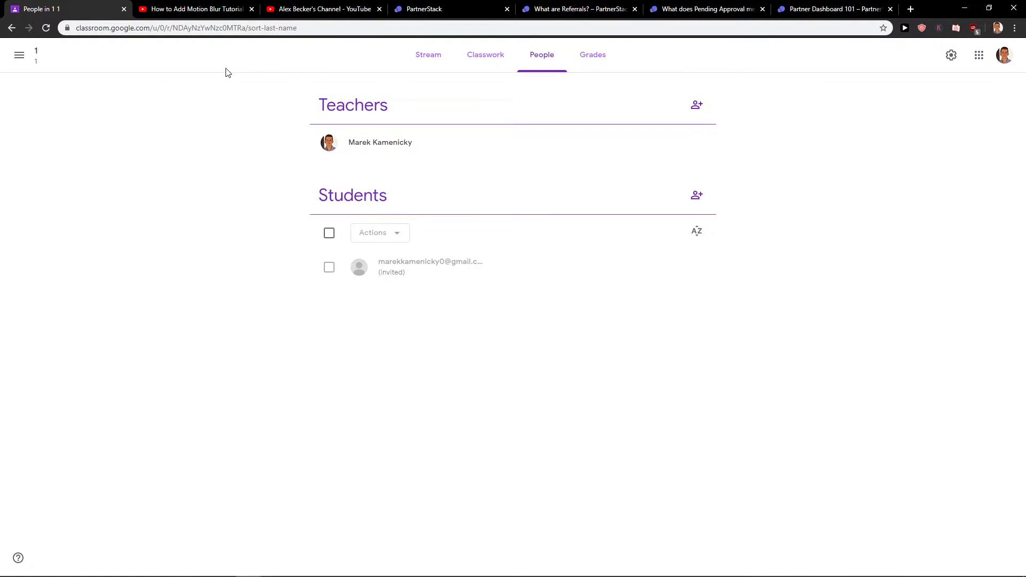
left_click(46, 28)
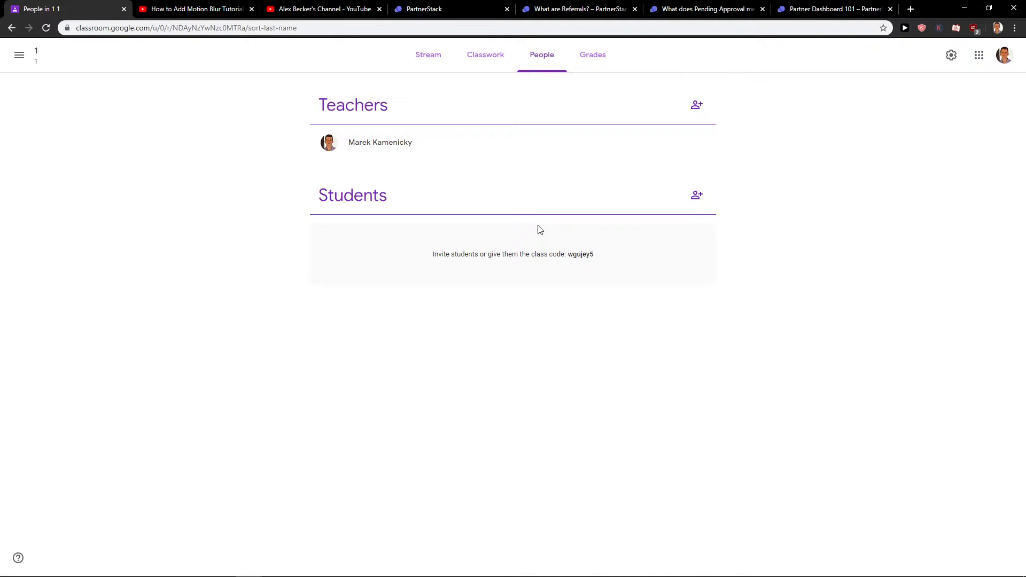
Re-invite the student's Gmail account to class 1 from the People page
left_click(697, 197)
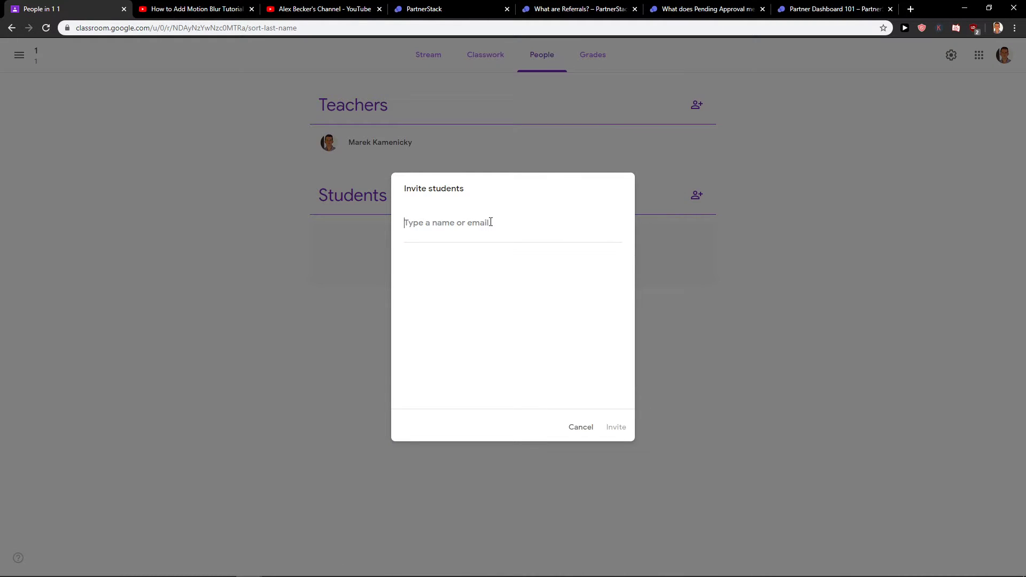
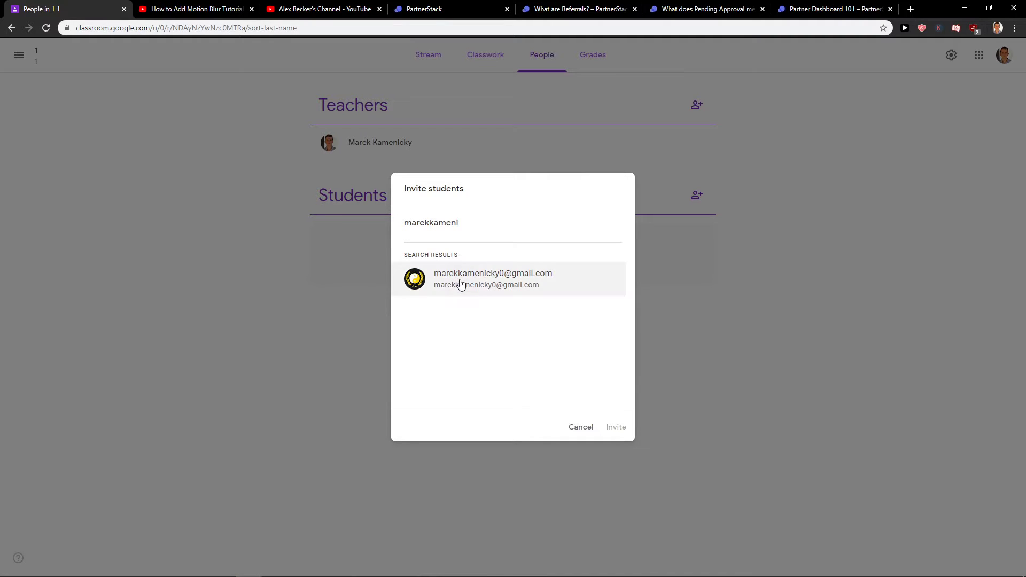
left_click(460, 284)
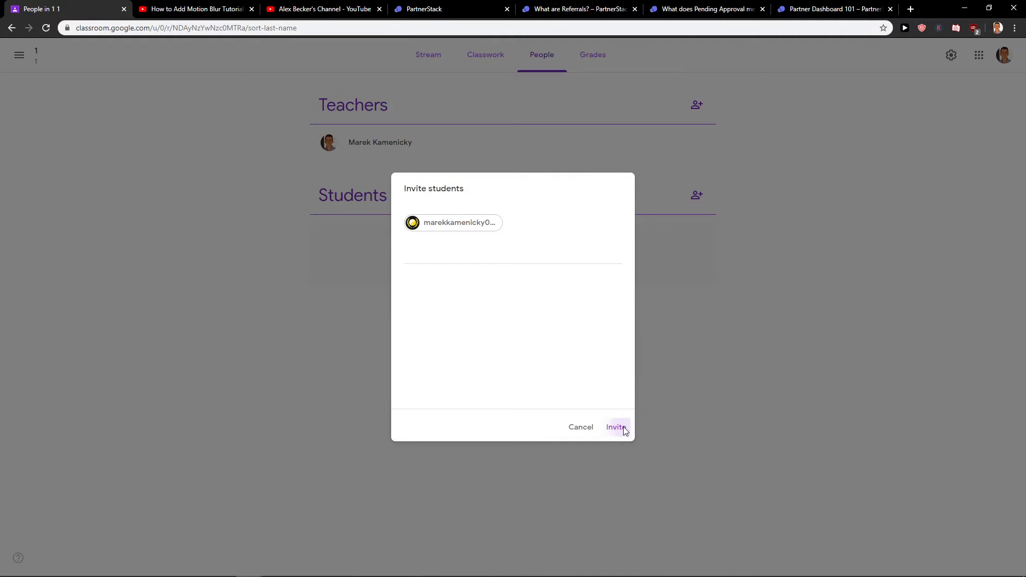
left_click(618, 428)
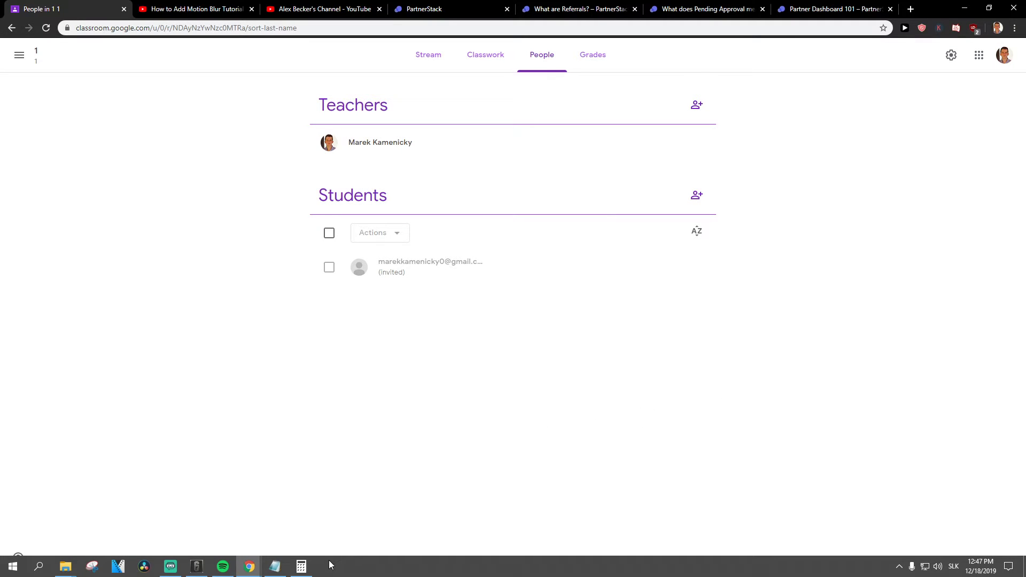
In the student's Gmail window, open the Class invitation "1 1" email
left_click(250, 567)
left_click(473, 518)
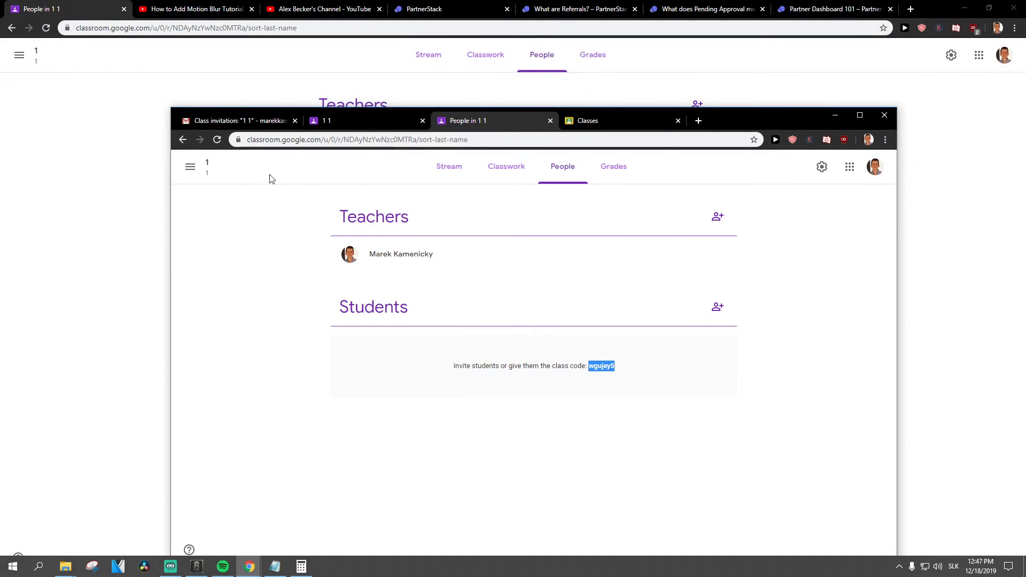
left_click(235, 121)
left_click(230, 233)
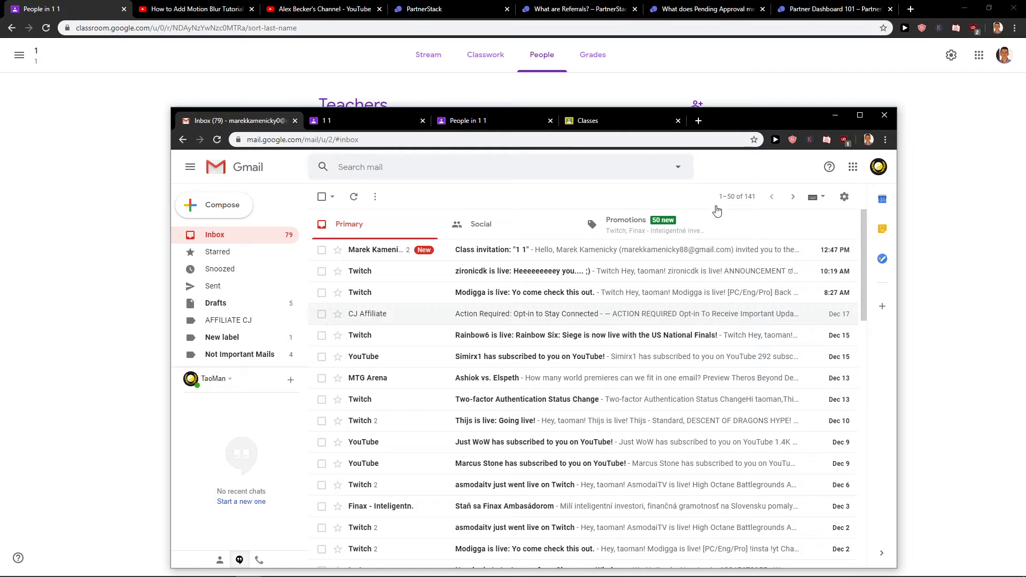
left_click(508, 250)
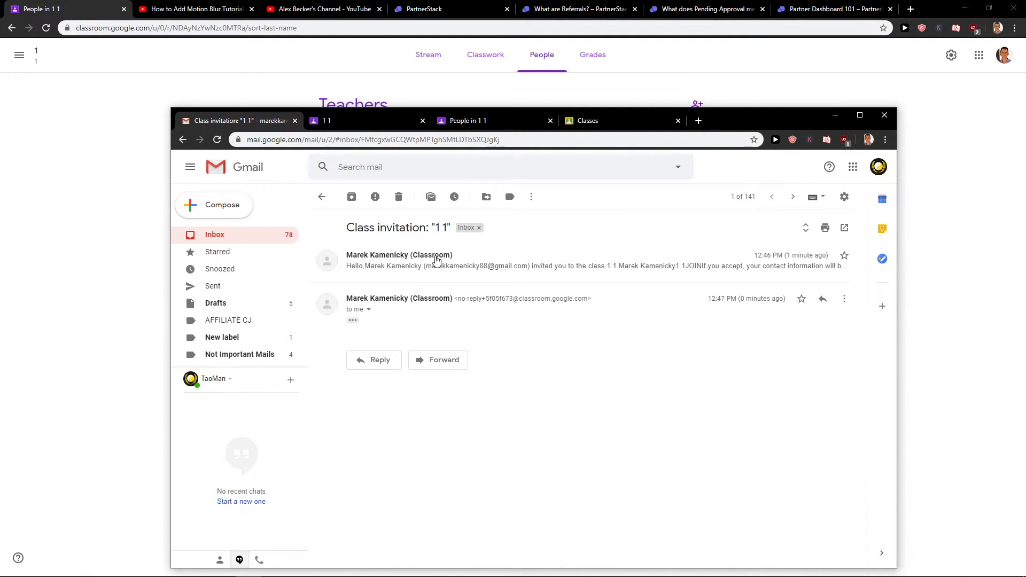
Expand and read the invitation message, then open a new incognito window
left_click(435, 259)
scroll(507, 354, "down", 2)
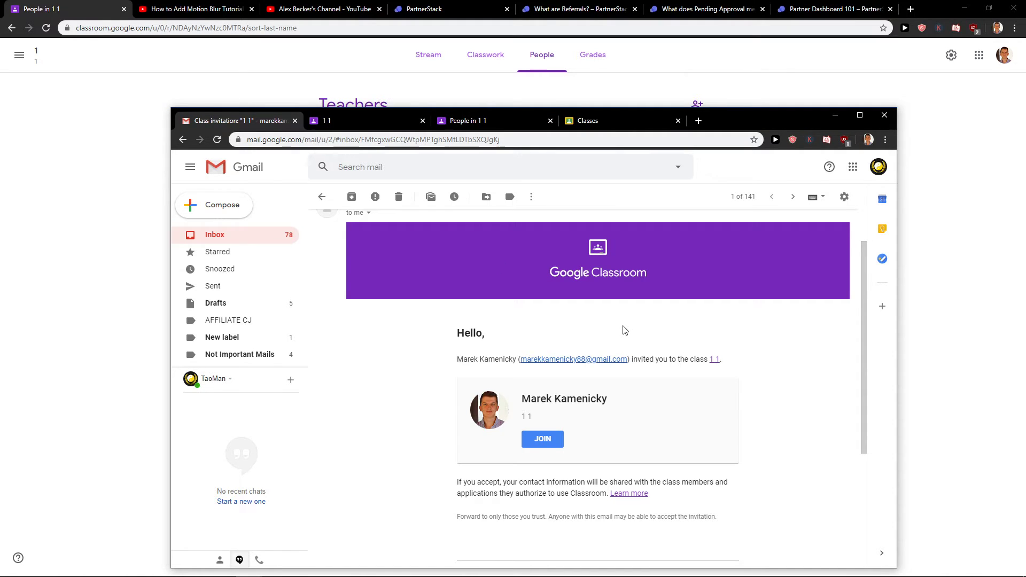
key("ctrl+shift+n")
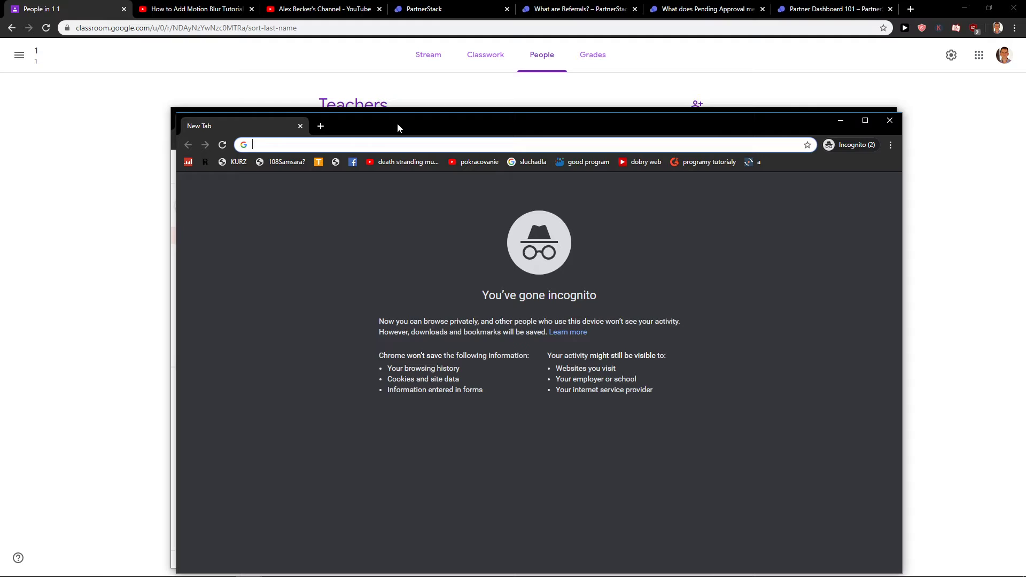
Open the Class invitation "1 1" email in the incognito inbox and follow JOIN, reaching Class not found
key("ctrl+w")
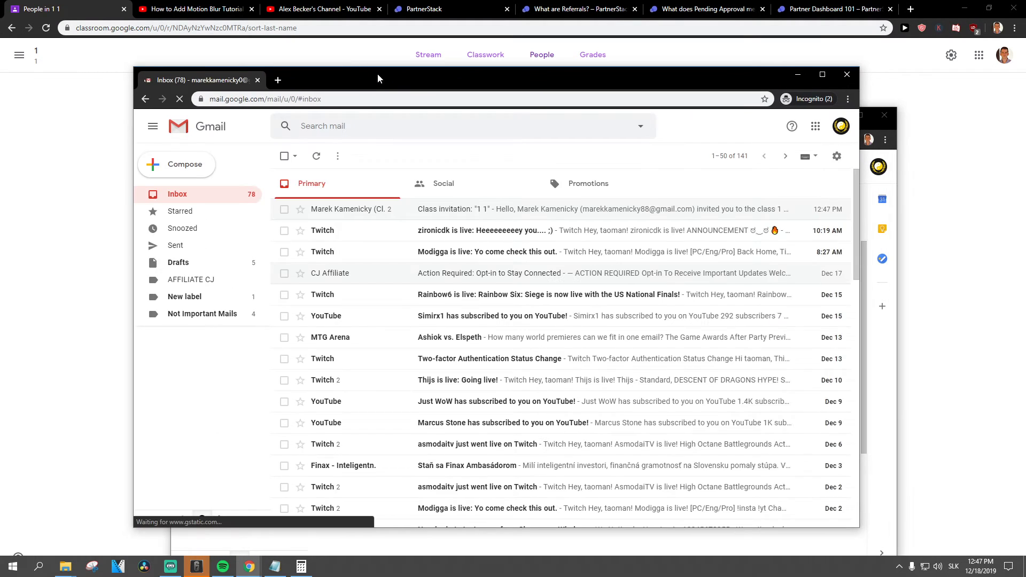
left_click(362, 209)
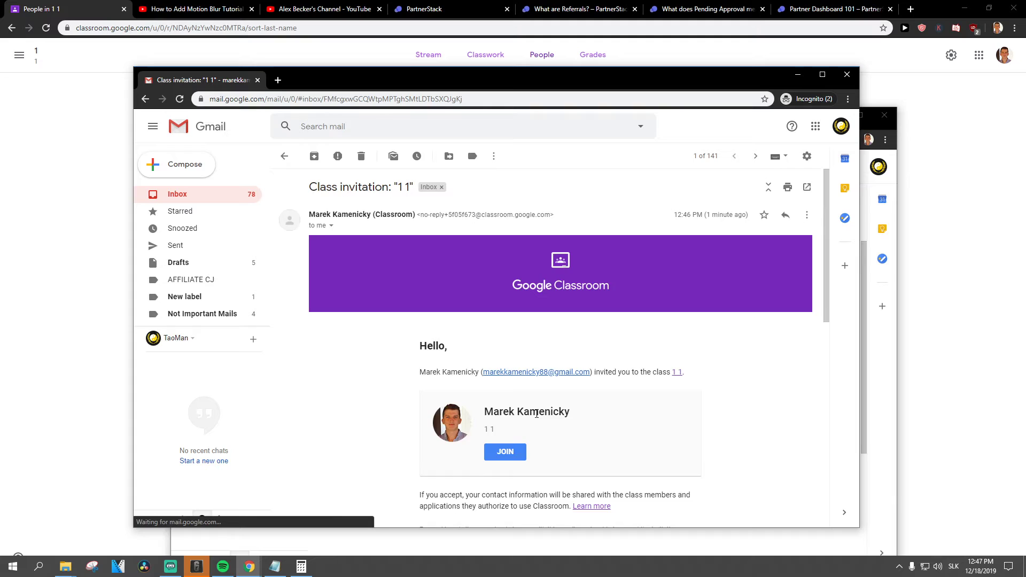
scroll(536, 414, "down", 3)
left_click(511, 293)
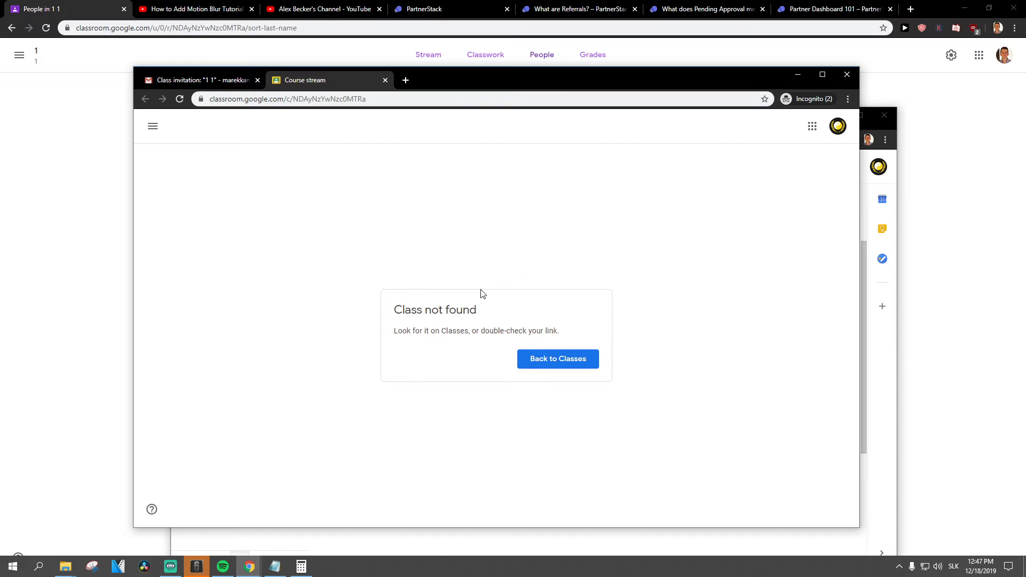
Return to the Classes home and copy class 1's code from the teacher's Stream banner
left_click(538, 369)
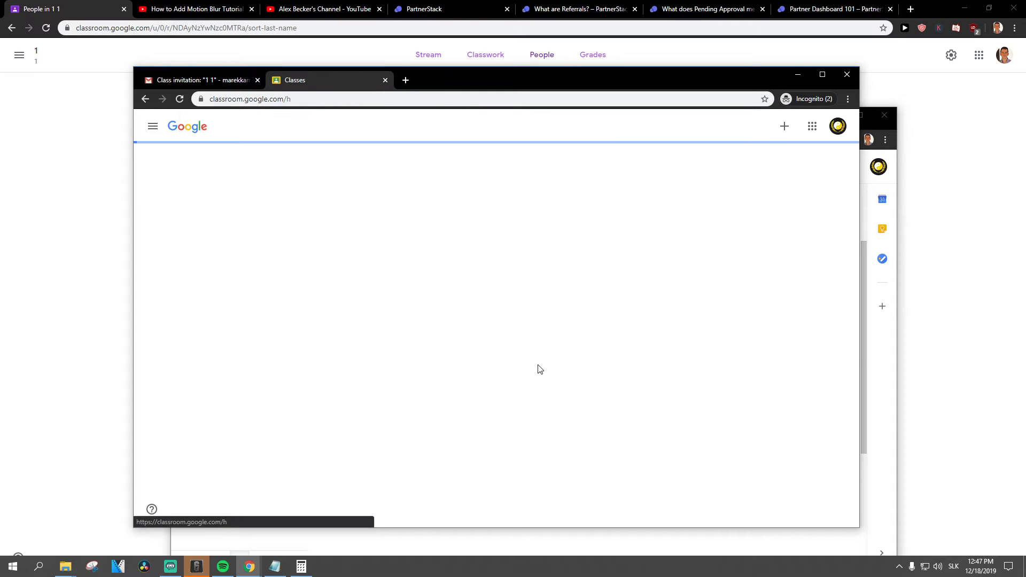
left_click(81, 327)
left_click(477, 63)
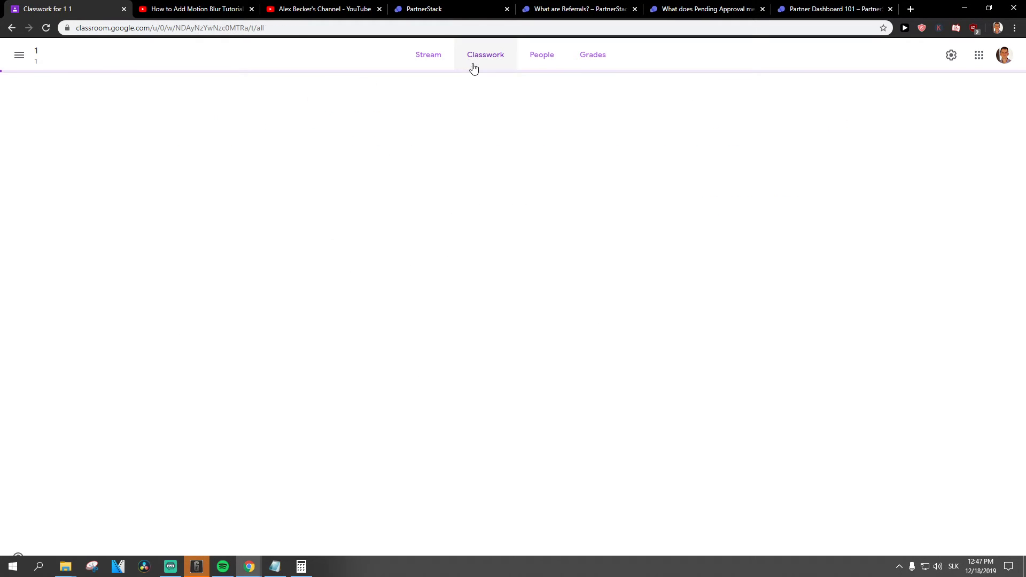
left_click(428, 54)
double_click(316, 147)
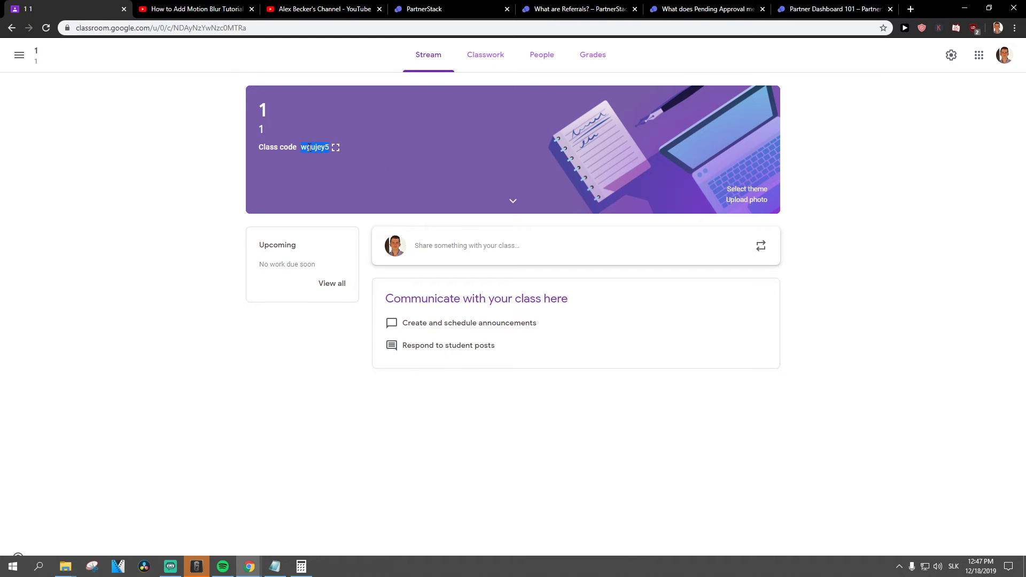
key("alt+Tab")
Join class 1 in the incognito window with the pasted class code, then dismiss the tip
left_click(784, 127)
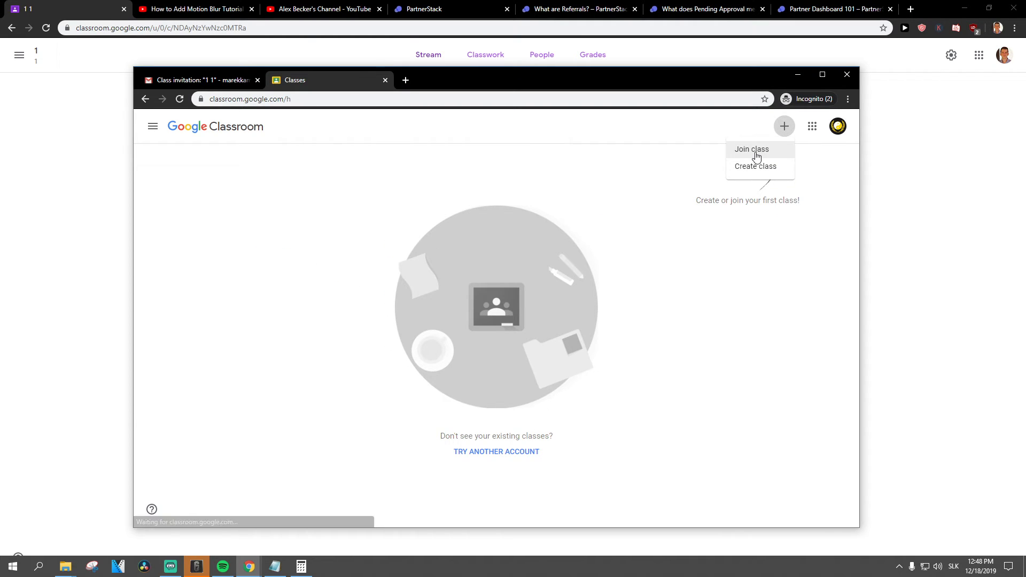
left_click(740, 147)
key("ctrl+v")
left_click(562, 368)
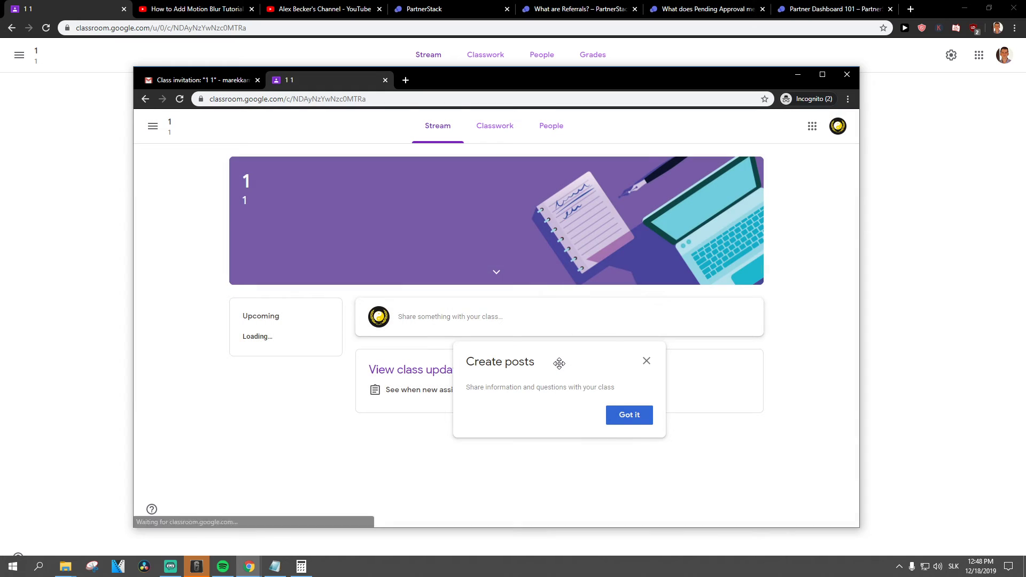
left_click(634, 421)
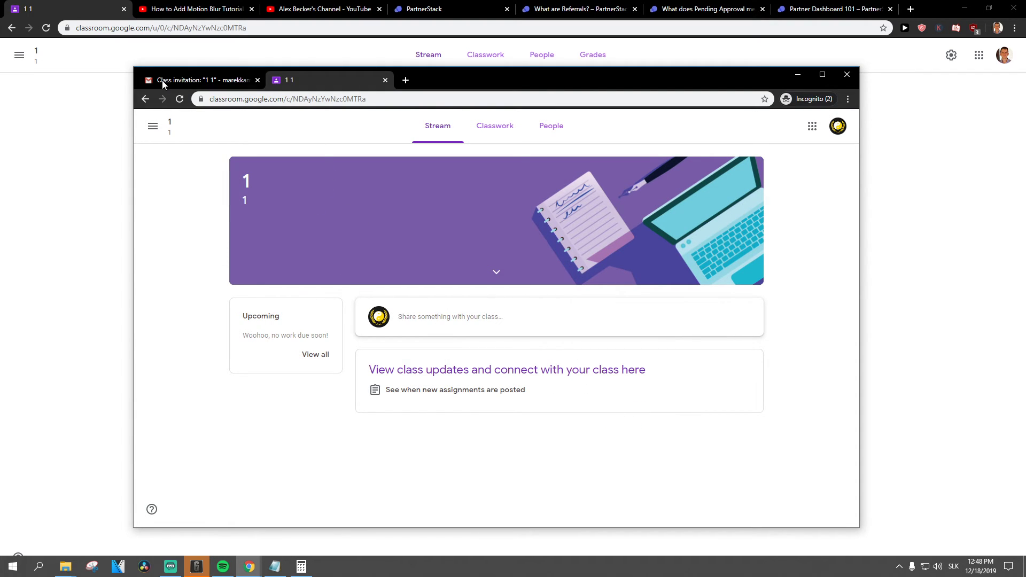
left_click(58, 182)
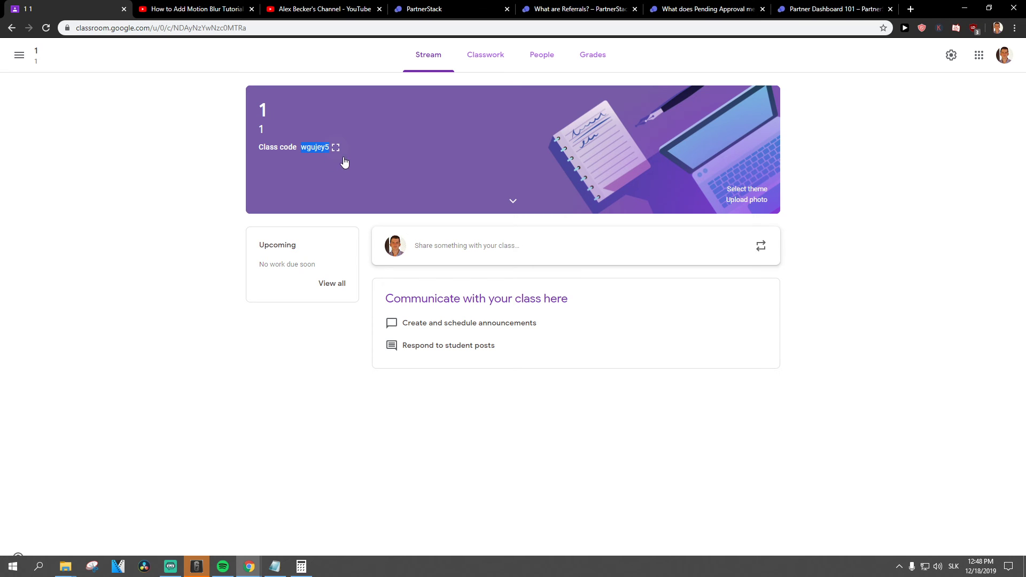
Check class 1's People tab, where the student is now listed as enrolled
left_click(551, 60)
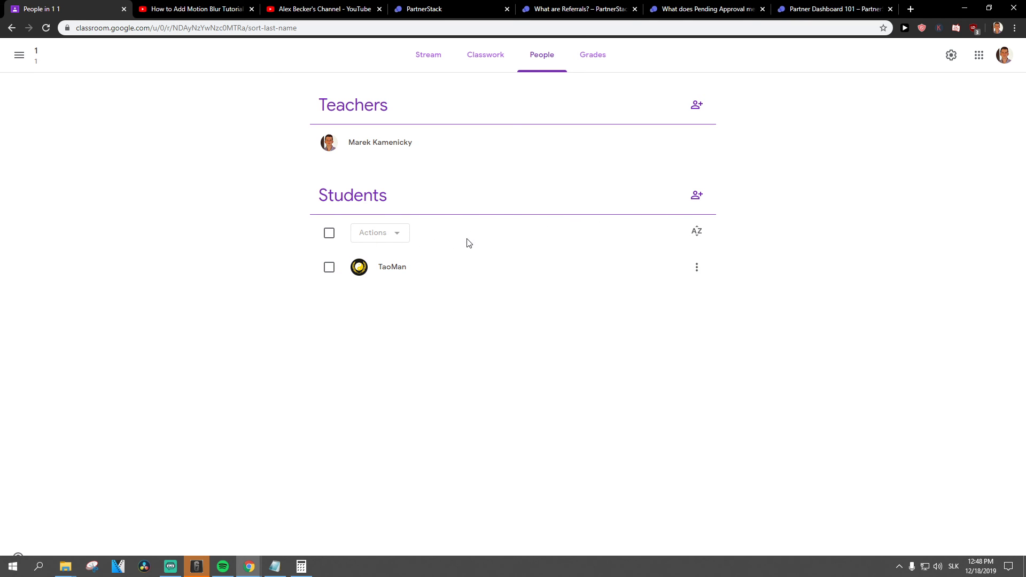
left_click(275, 566)
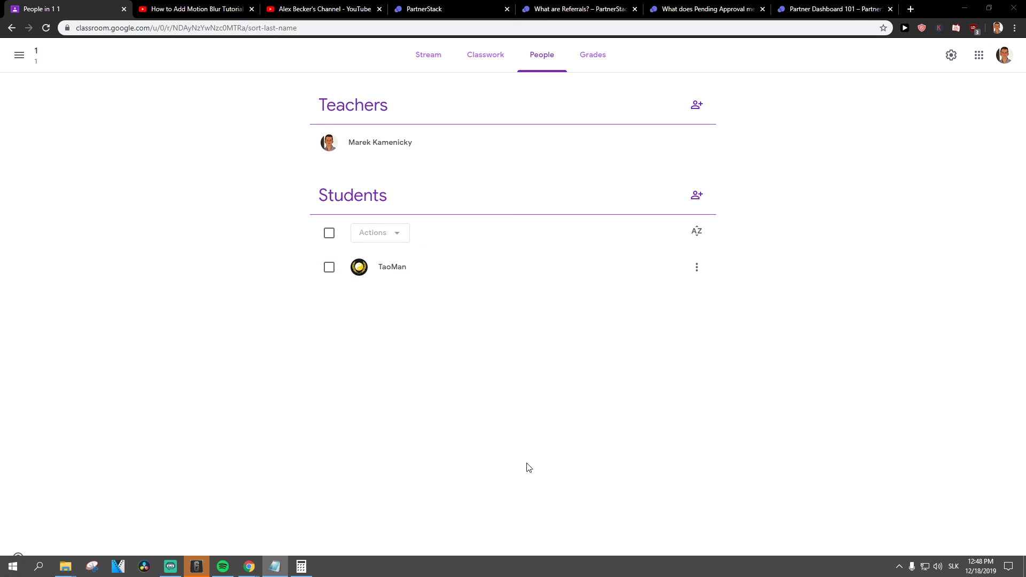